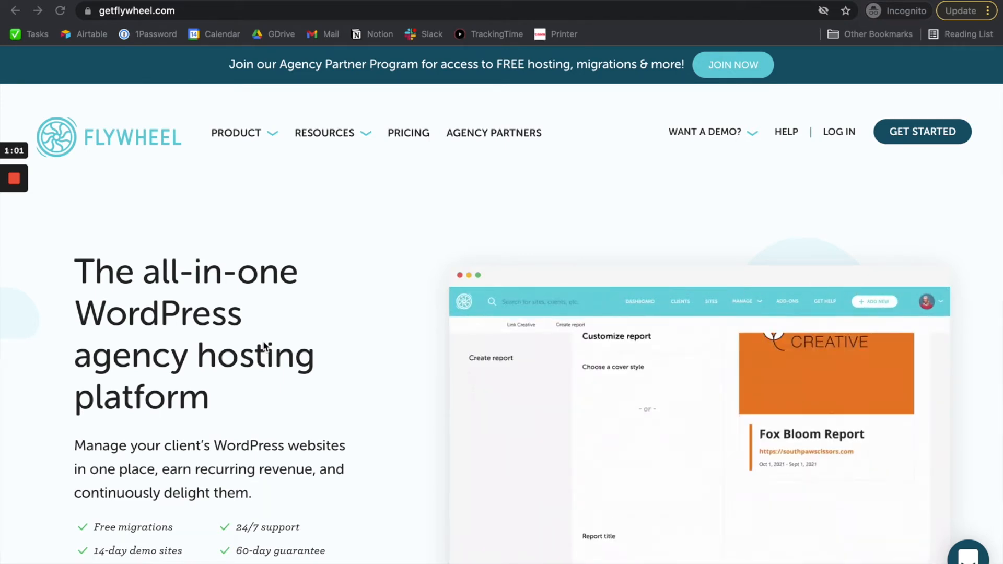
# - Open the hosting pricing page and compare the annual and monthly prices of the managed WordPress plans
pyautogui.click(423, 137)
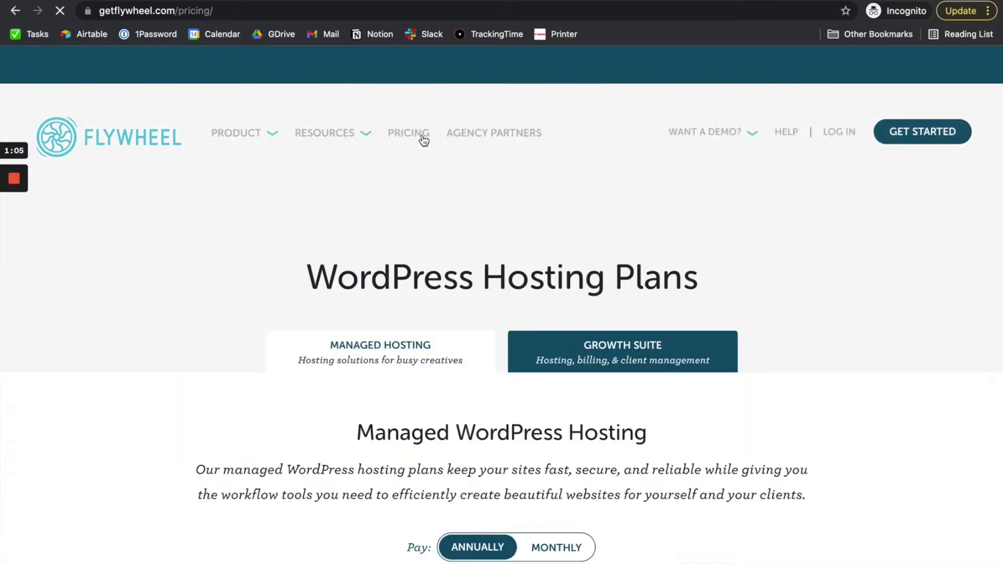
pyautogui.scroll(-3, 658, 224)
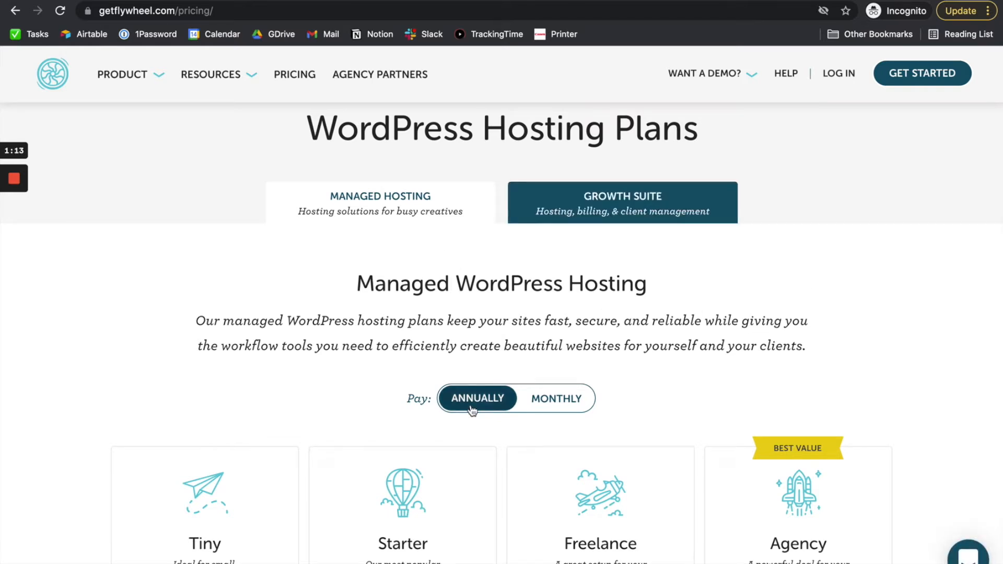
pyautogui.scroll(-2, 473, 409)
pyautogui.scroll(-1, 473, 409)
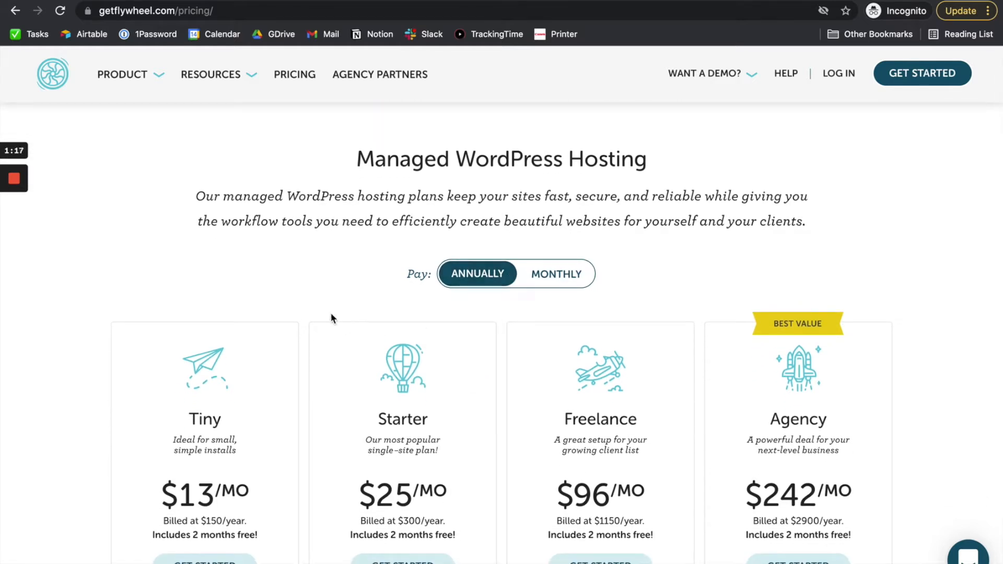
pyautogui.scroll(-1, 332, 315)
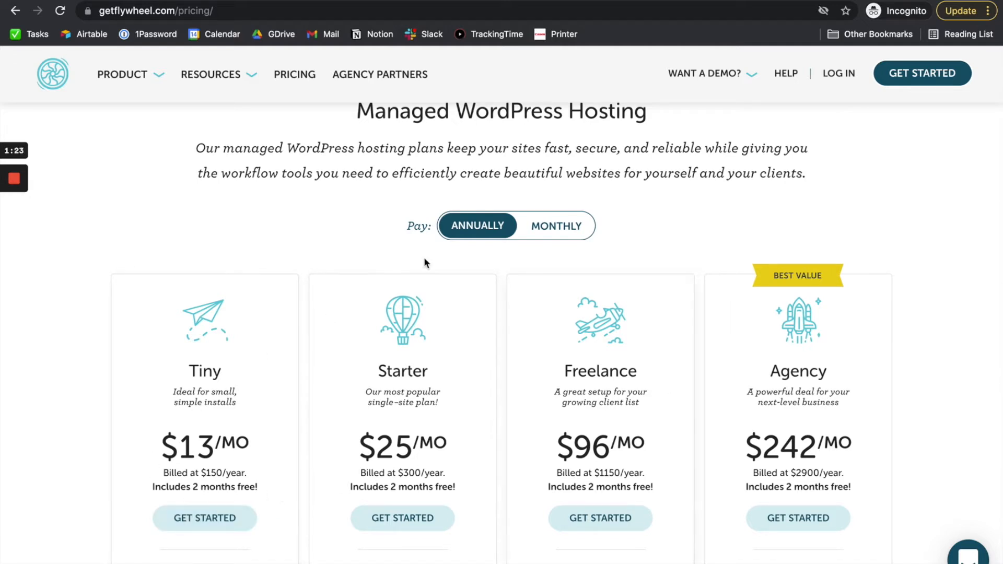
pyautogui.click(577, 237)
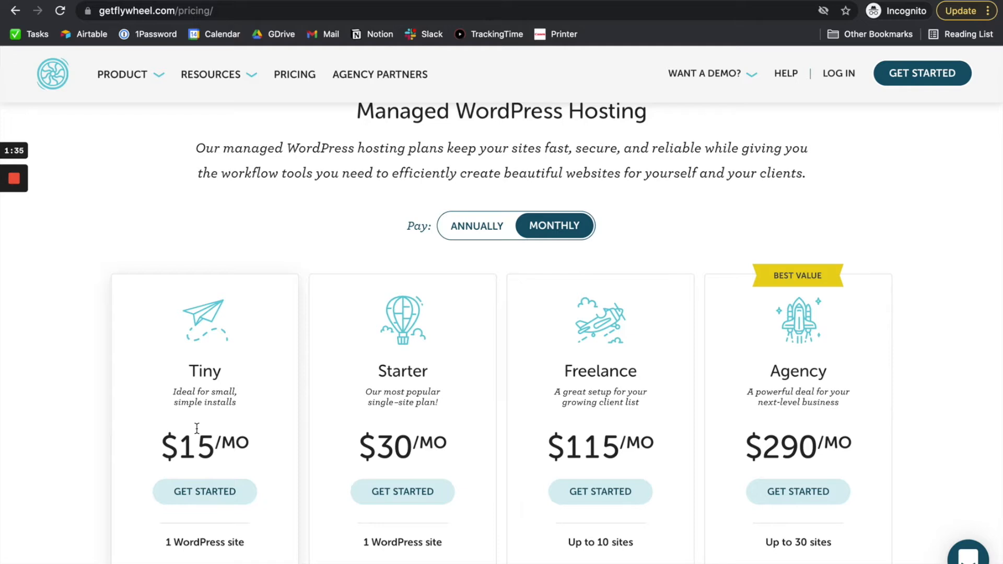
pyautogui.click(475, 230)
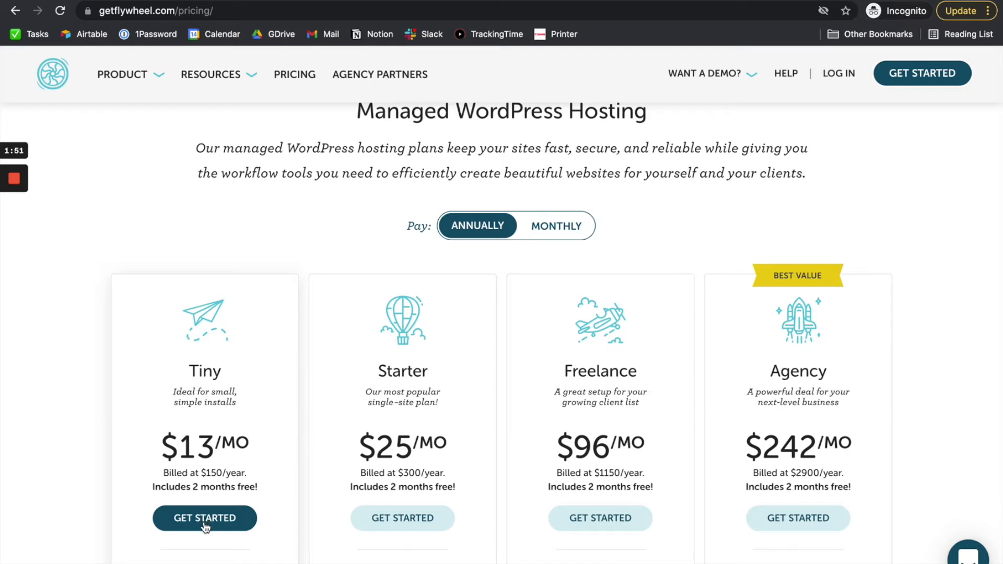
# - Get started with the annually billed Tiny hosting plan and look over its account sign-up form
pyautogui.scroll(-3, 211, 520)
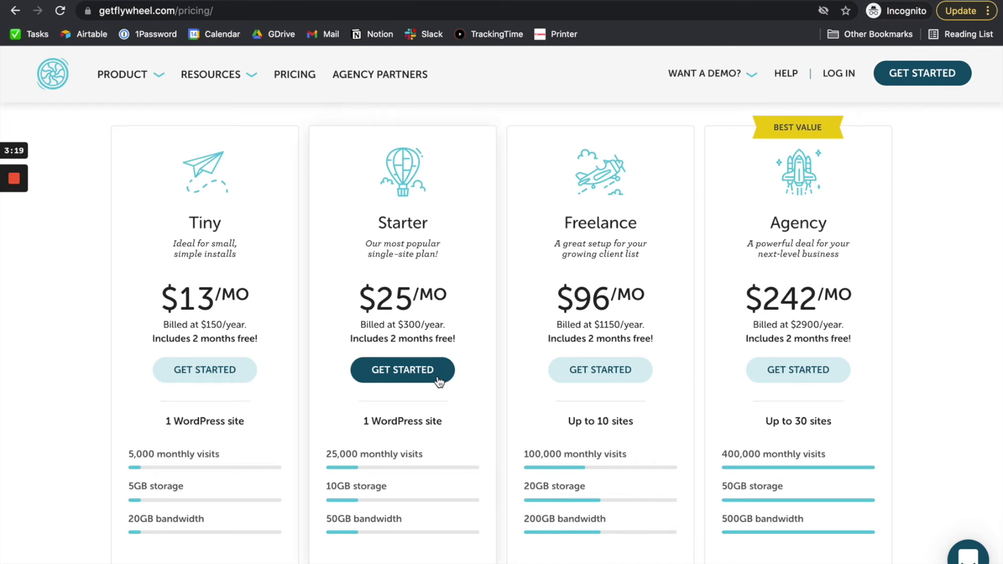
pyautogui.click(205, 373)
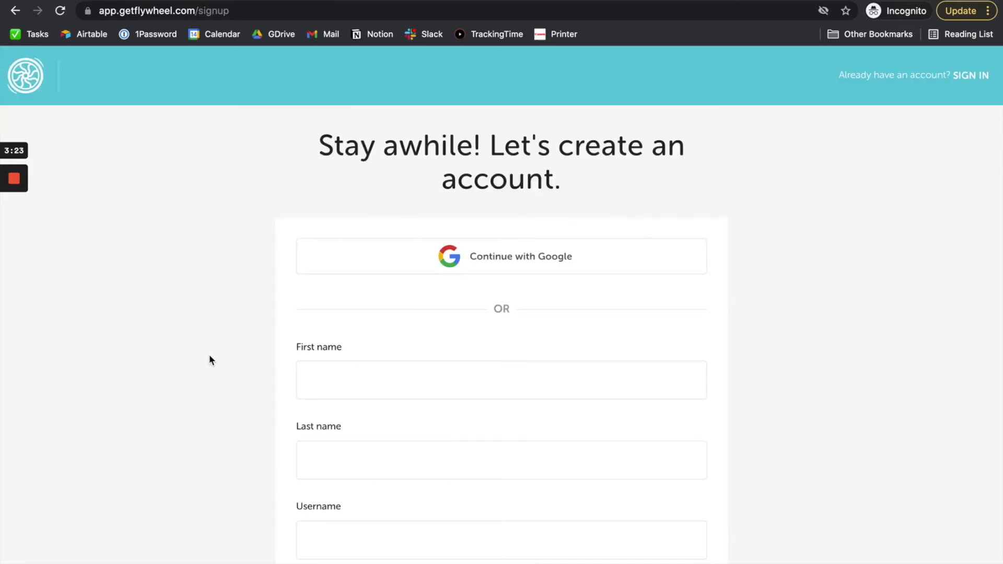
pyautogui.scroll(-2, 255, 281)
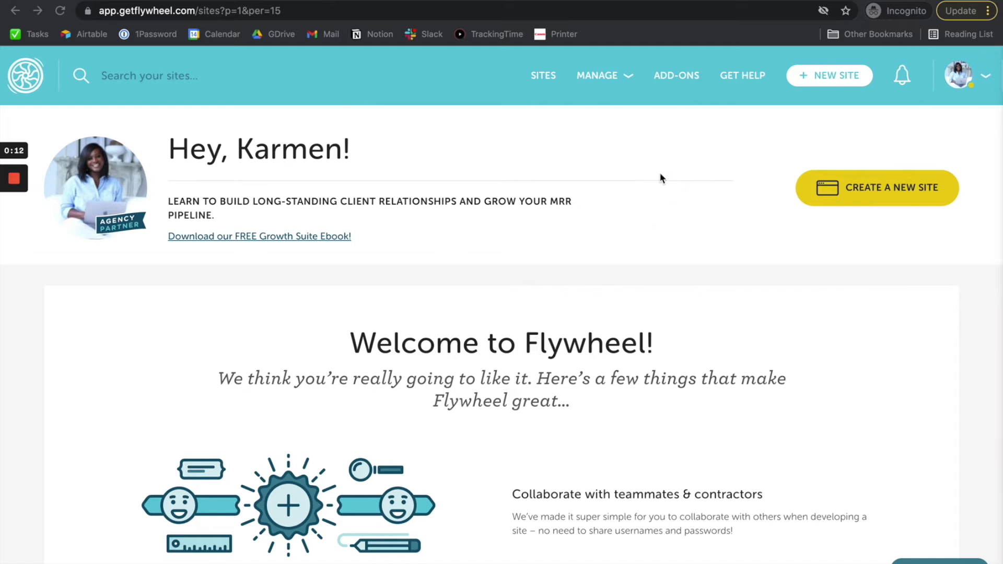
# - Start creating a new site owned by Me on The Support Concierge Tiny plan
pyautogui.click(887, 192)
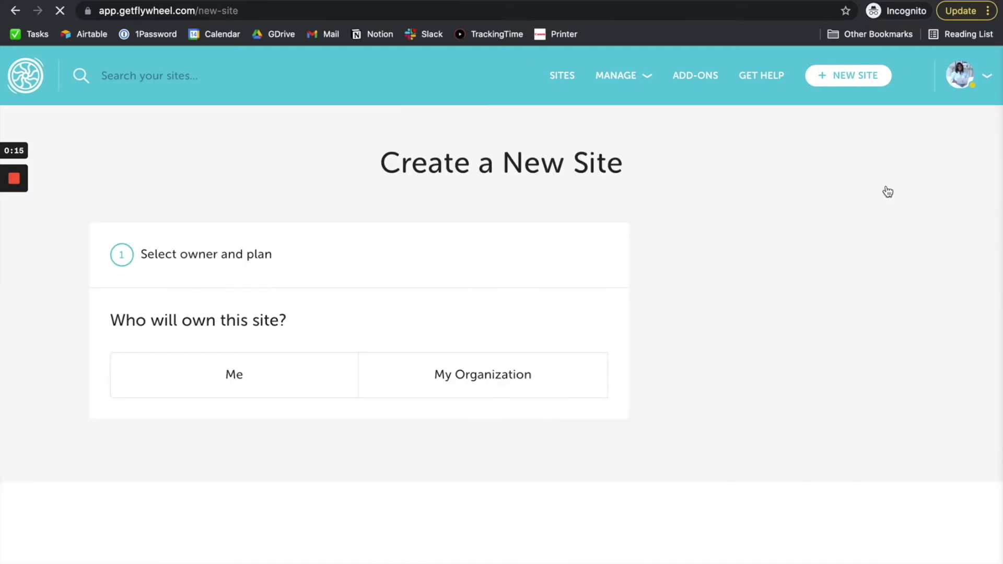
pyautogui.click(218, 361)
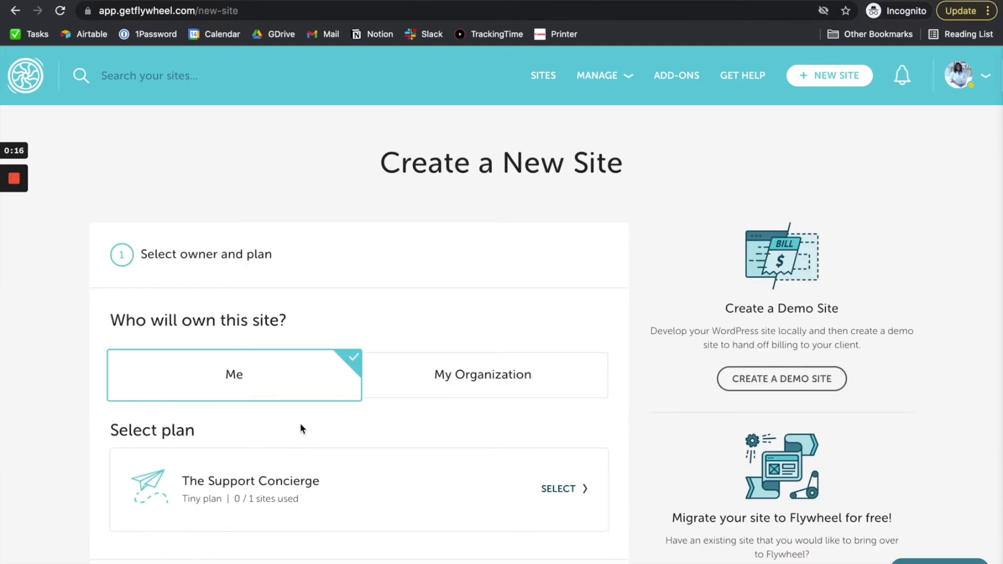
pyautogui.scroll(-1, 281, 399)
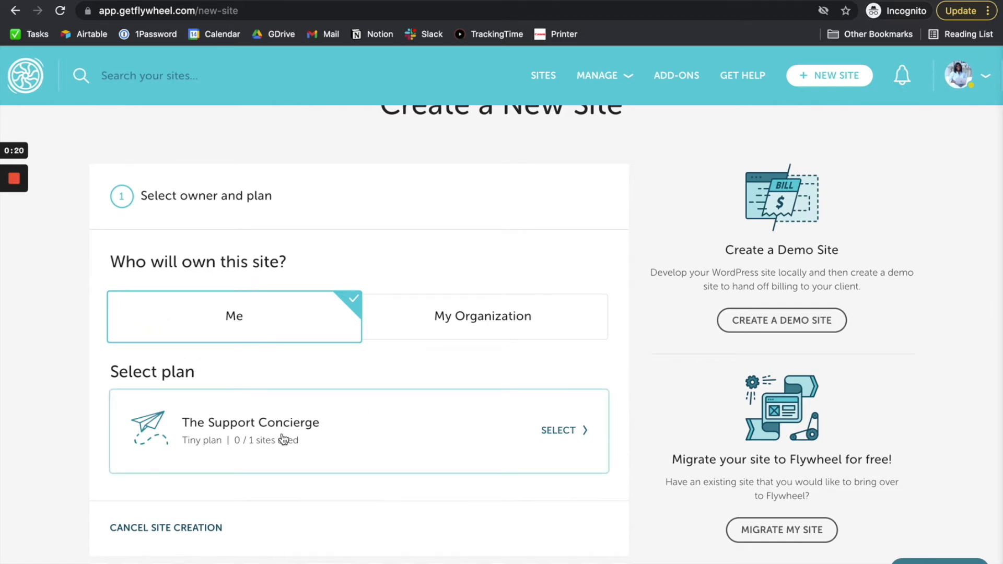
pyautogui.click(560, 434)
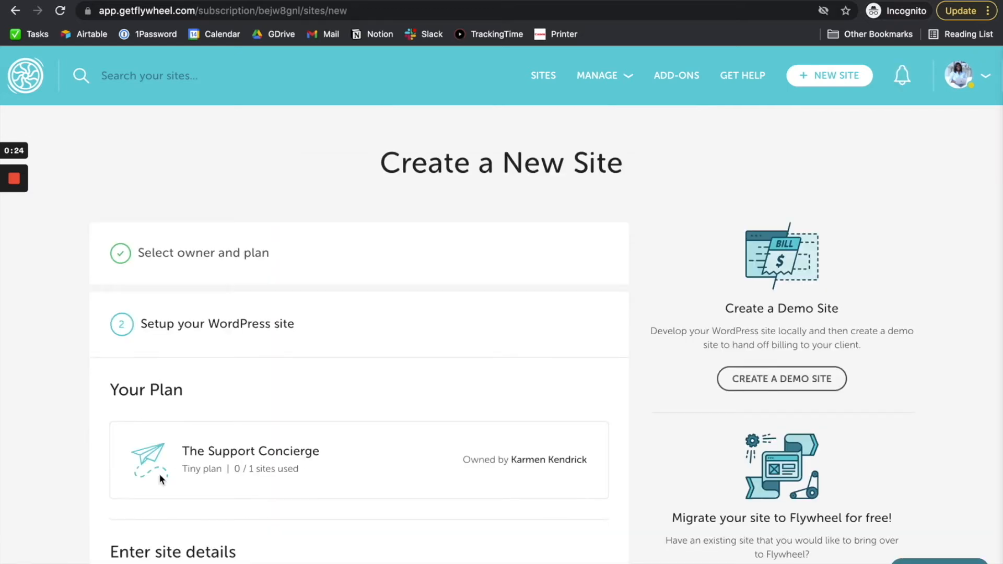
# - Name the new site The Support Concierge in the site details
pyautogui.scroll(-3, 233, 450)
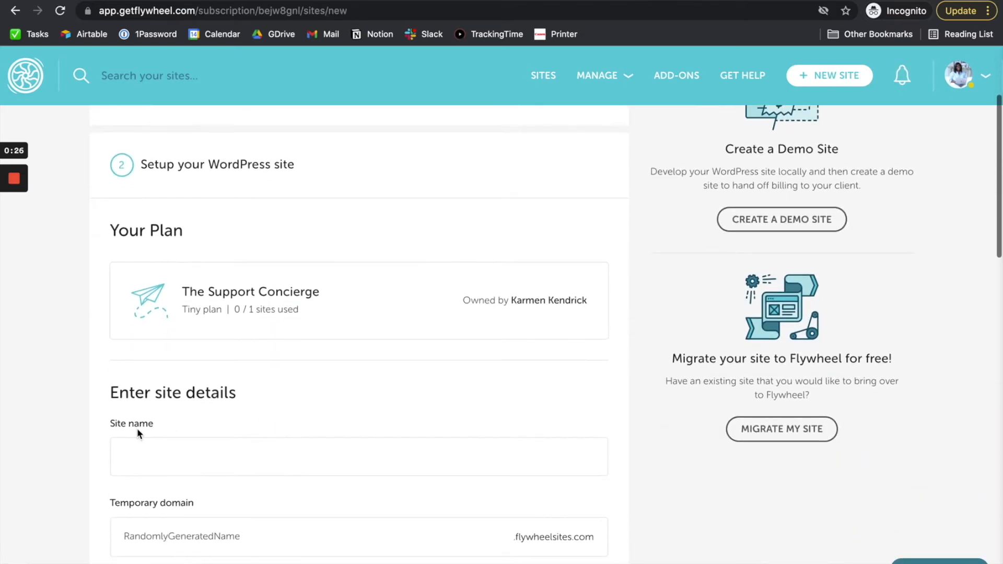
pyautogui.click(165, 460)
pyautogui.write('The Support Concierge')
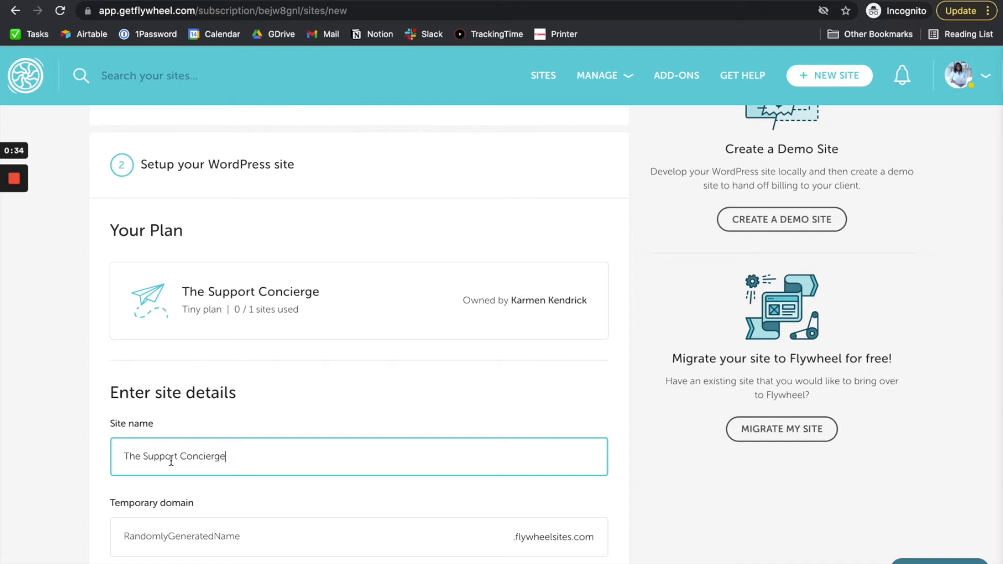
pyautogui.scroll(-4, 136, 462)
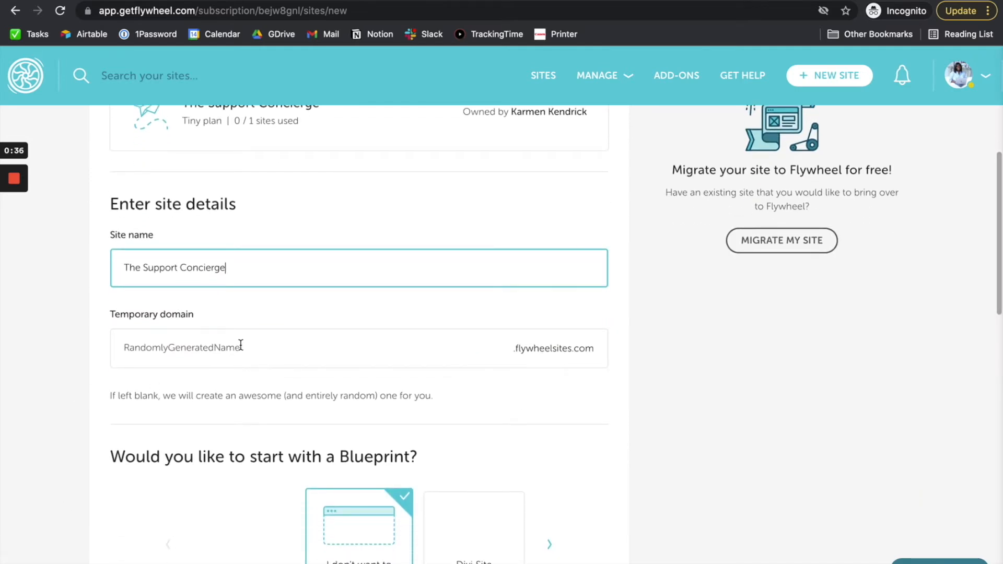
pyautogui.click(241, 345)
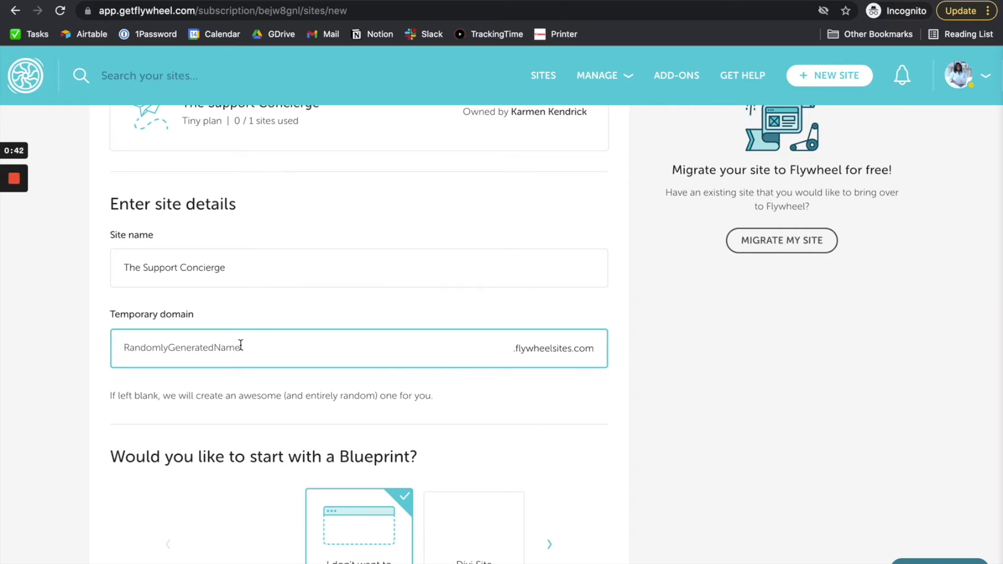
pyautogui.write('the-supp')
pyautogui.hotkey('ctrl', 'a')
pyautogui.press('BackSpace')
# - Enter the WP-Admin username and password, confirm the password, and create the site without a Blueprint
pyautogui.scroll(-2, 396, 458)
pyautogui.scroll(-2, 396, 458)
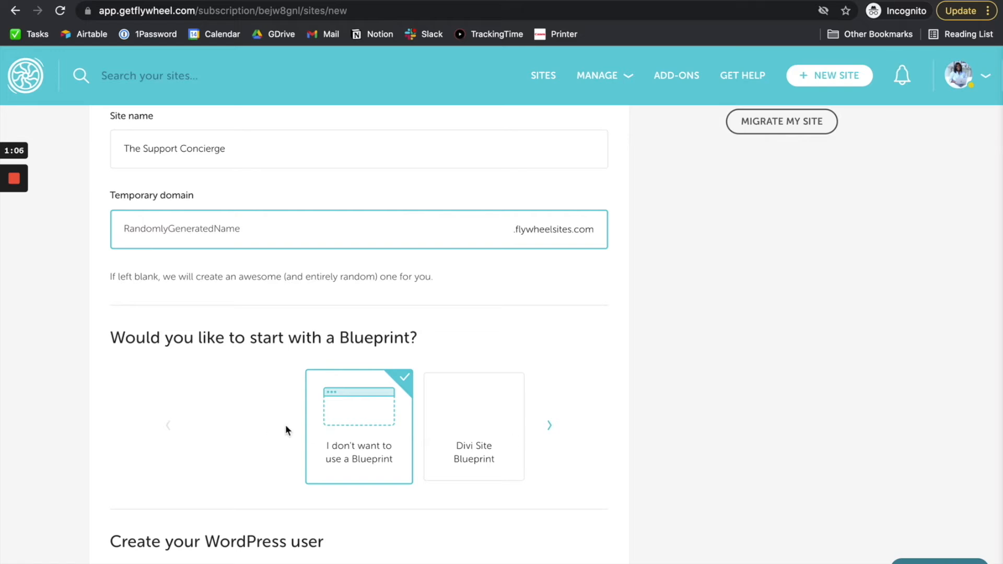
pyautogui.scroll(-3, 194, 421)
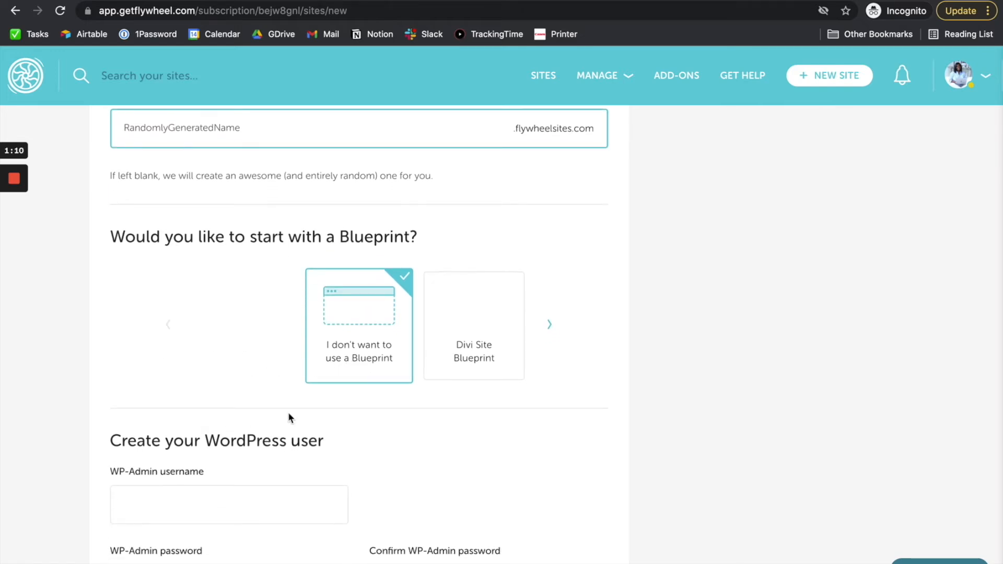
pyautogui.scroll(-3, 282, 415)
pyautogui.scroll(-1, 270, 413)
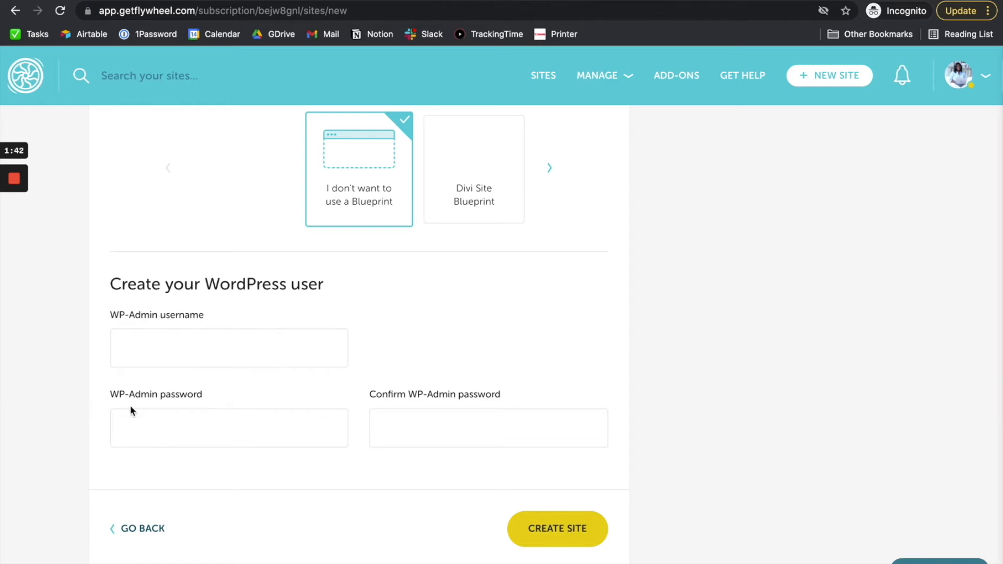
pyautogui.moveTo(13, 181)
pyautogui.click(14, 237)
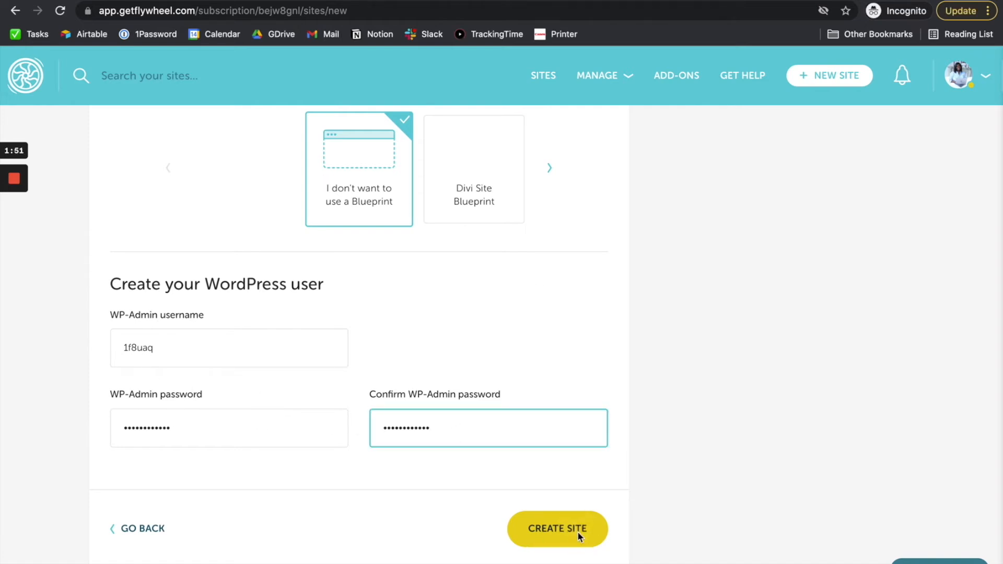
pyautogui.click(546, 541)
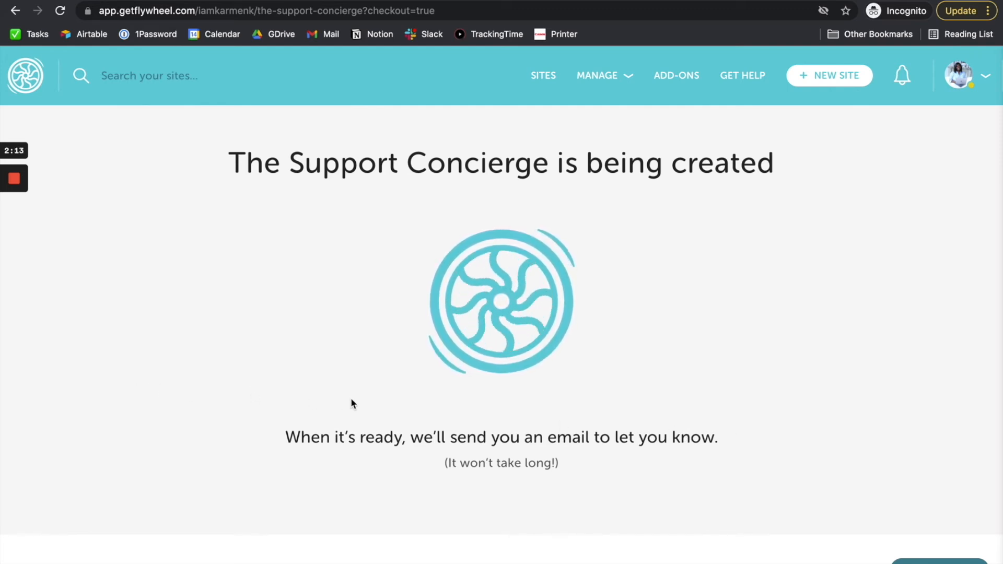
# - Add the purchased domain thesupportconcierge.co to the site as primary, together with its www version
pyautogui.moveTo(14, 188)
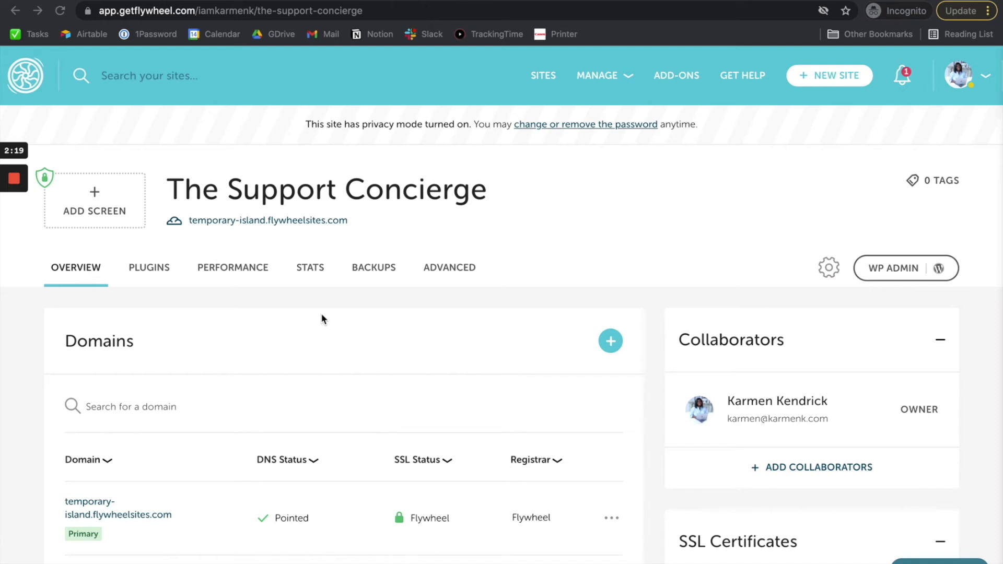
pyautogui.scroll(-3, 322, 319)
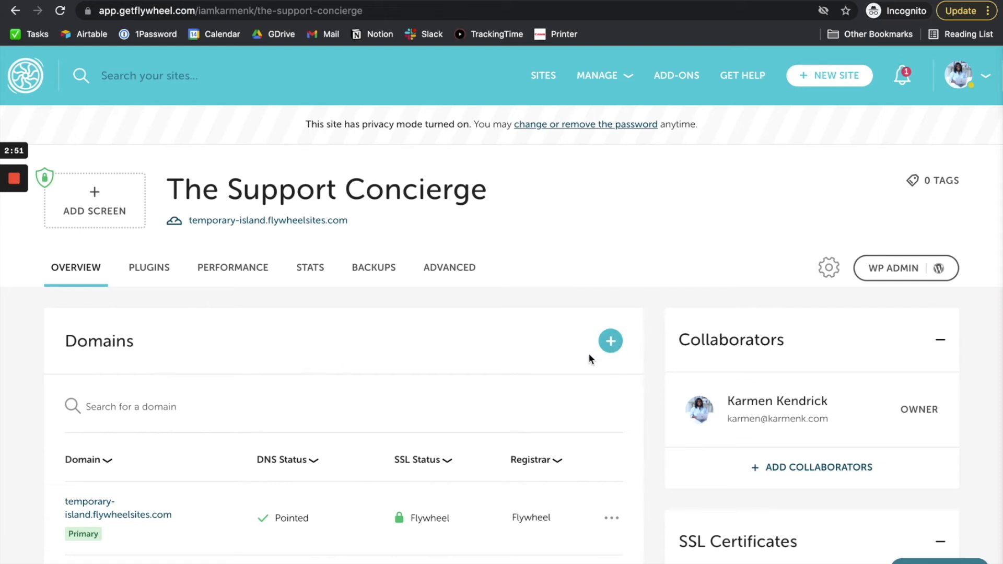
pyautogui.click(606, 343)
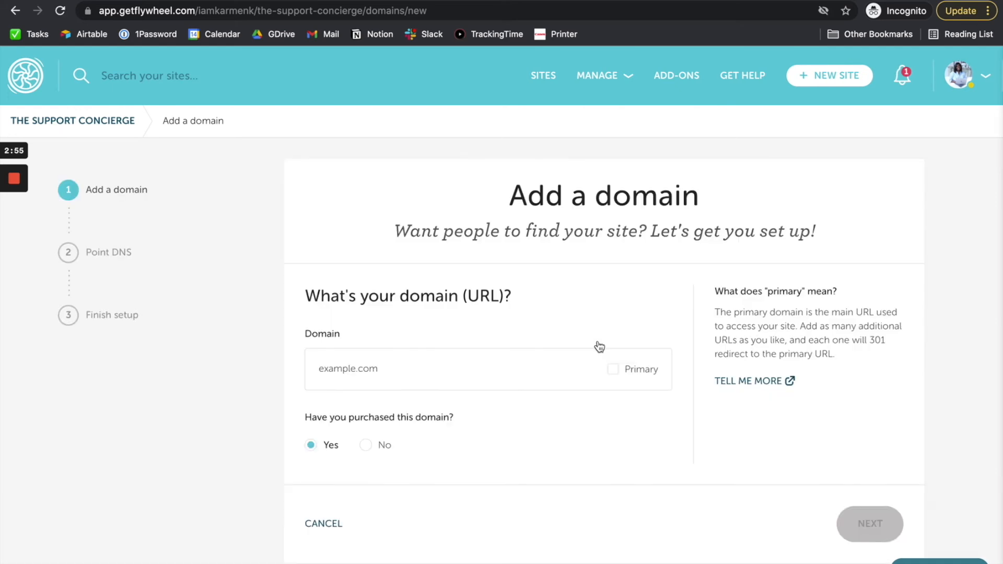
pyautogui.click(392, 372)
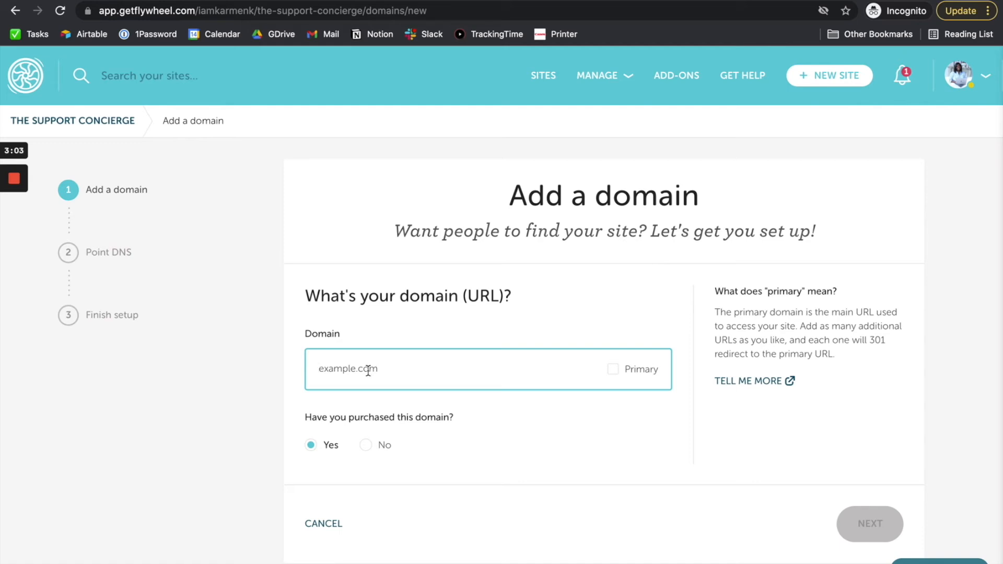
pyautogui.write('thesupportconcierge.co')
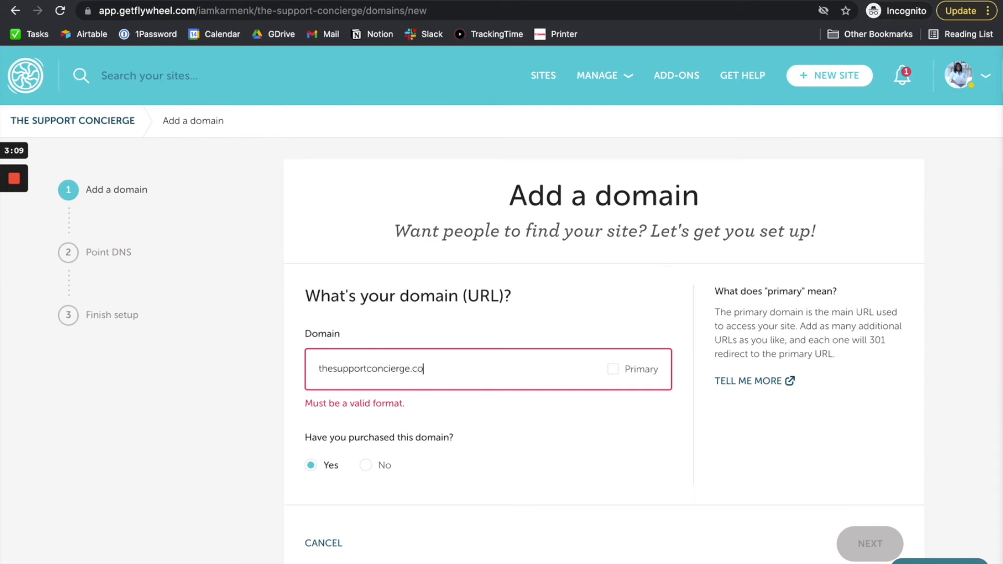
pyautogui.click(627, 374)
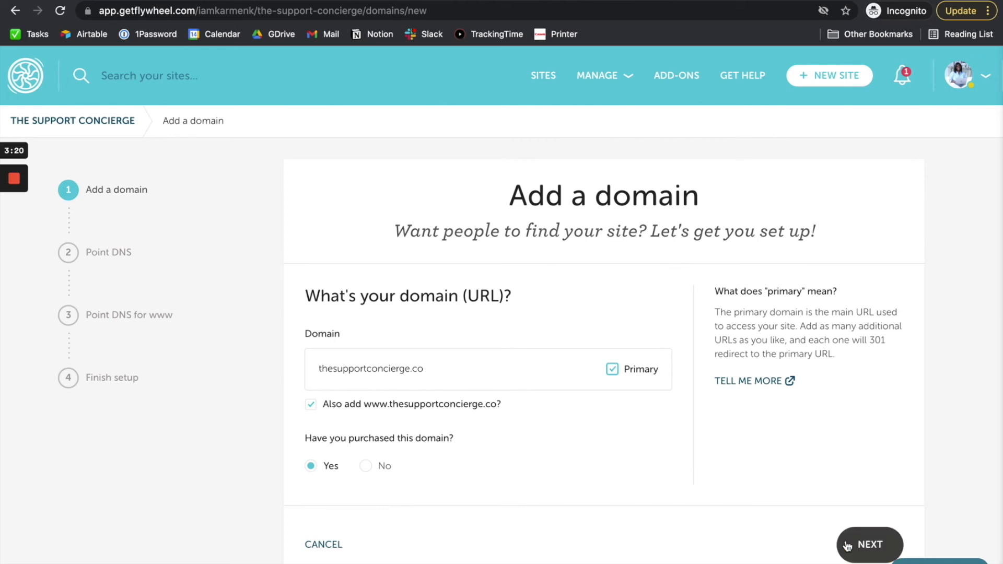
pyautogui.click(863, 558)
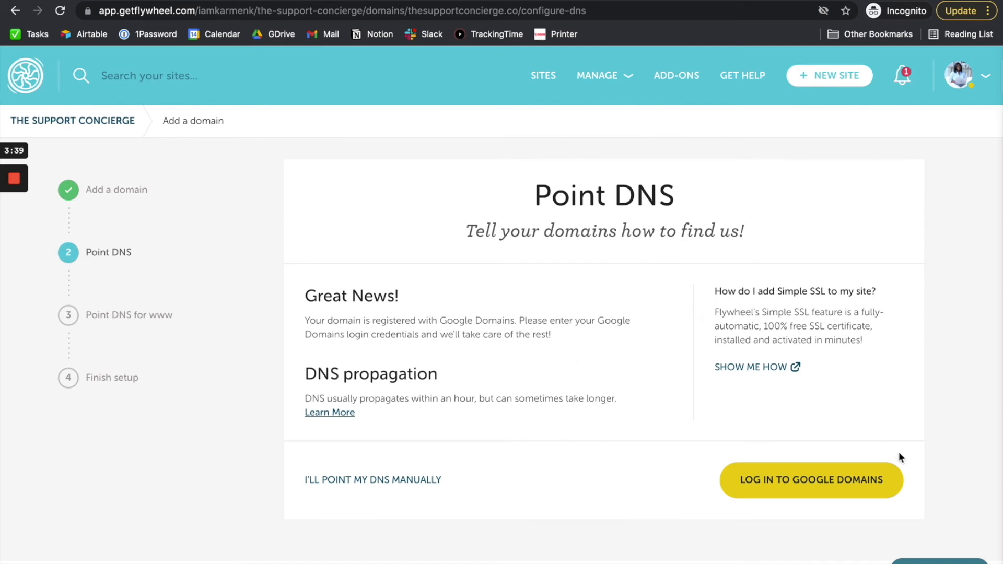
# - Point the DNS of thesupportconcierge.co by approving the connection in Google Domains, and return to Flywheel
pyautogui.click(870, 483)
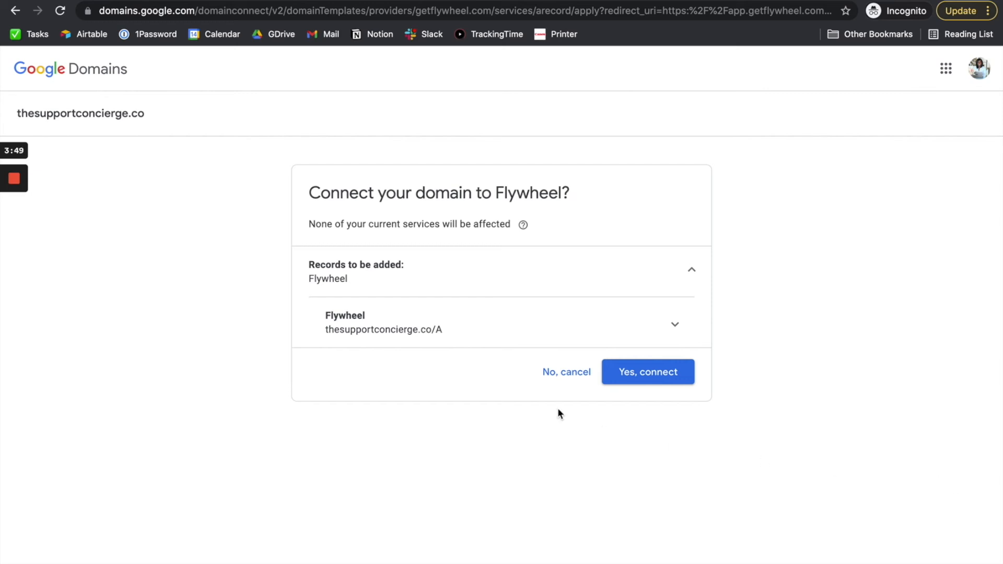
pyautogui.click(647, 374)
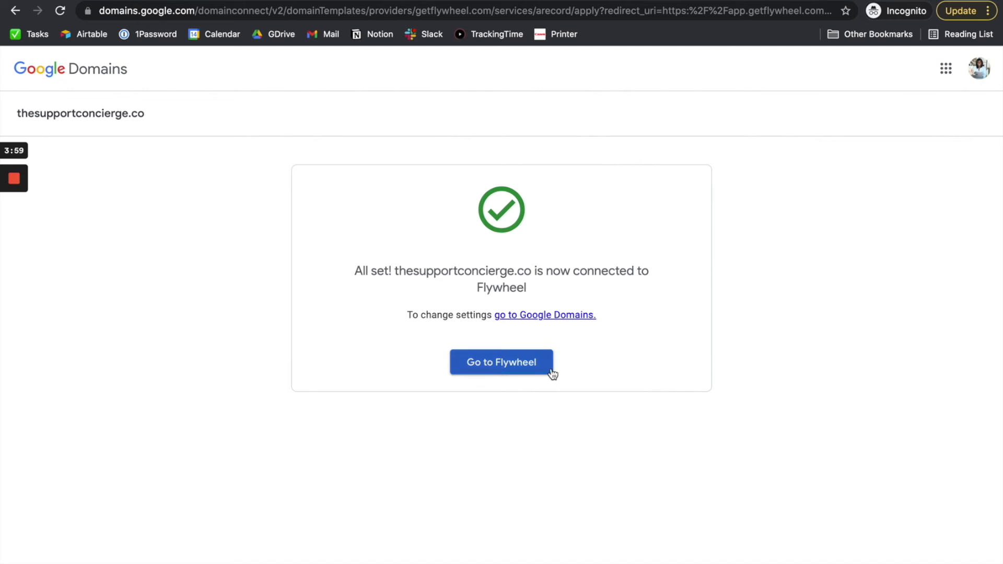
pyautogui.click(499, 365)
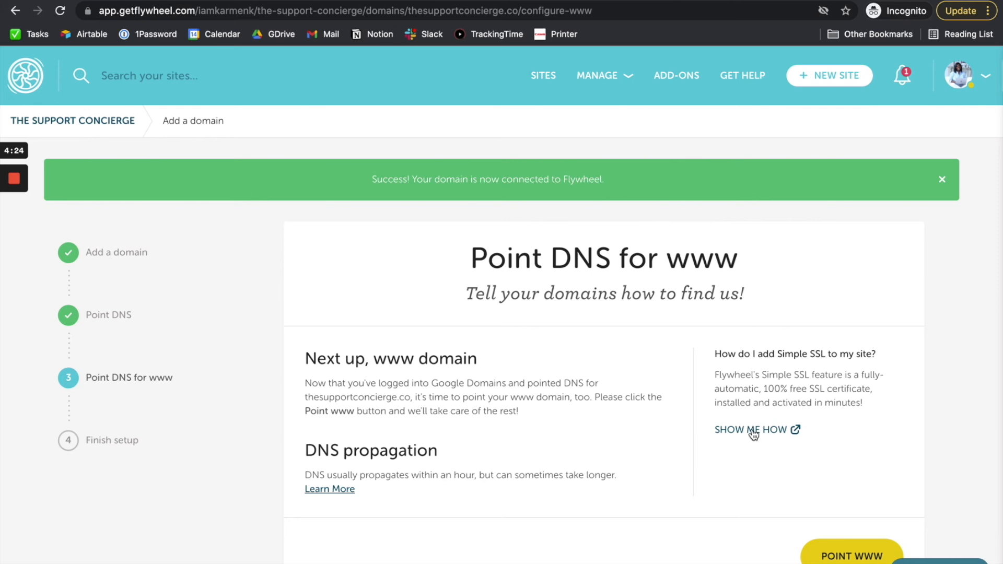
# - Point the www version of the domain and approve its Flywheel connection in Google Domains
pyautogui.scroll(-2, 739, 519)
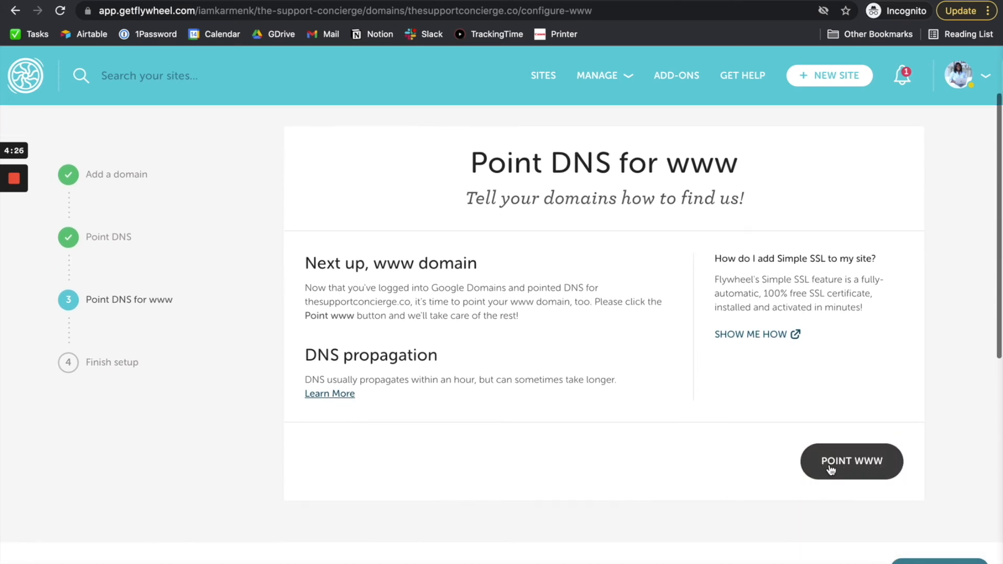
pyautogui.click(835, 469)
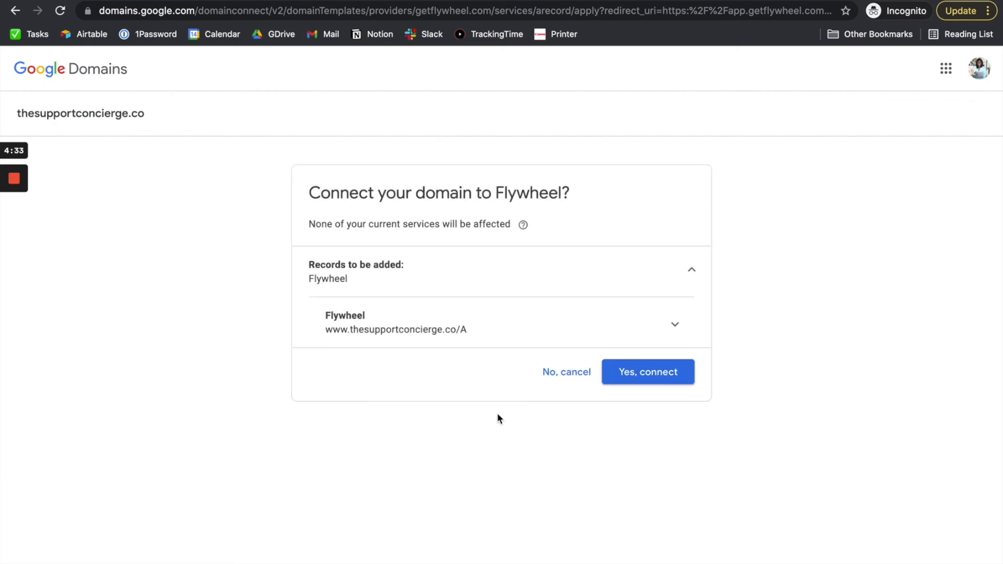
pyautogui.click(648, 375)
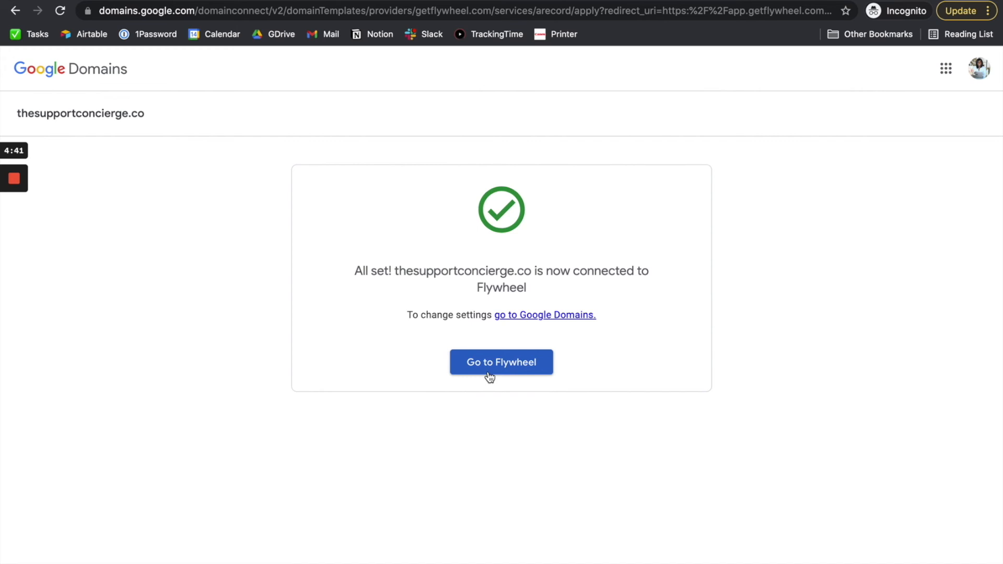
# - Return to Flywheel from Google Domains, finish the domain setup, and go back to The Support Concierge site overview
pyautogui.click(511, 363)
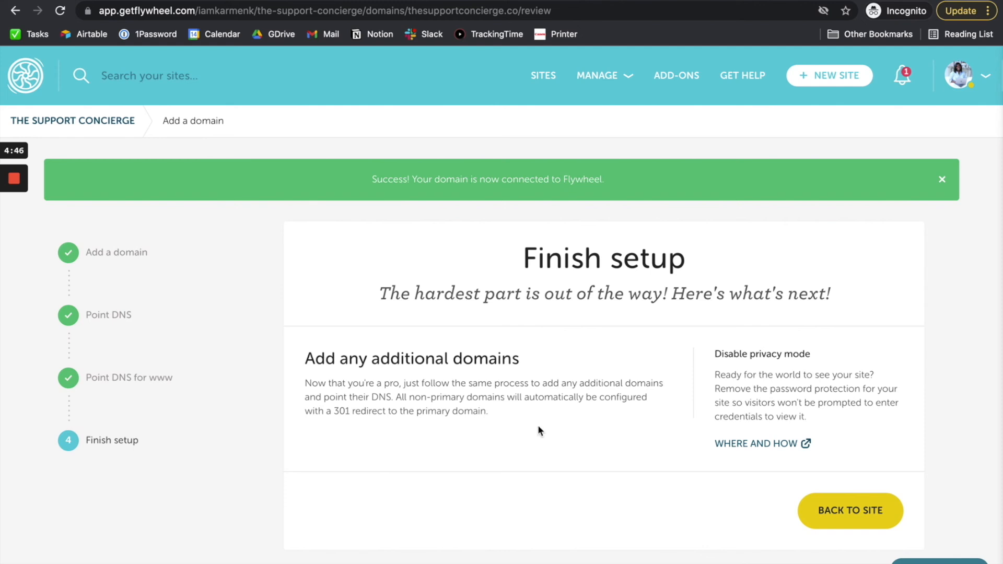
pyautogui.scroll(-1, 792, 430)
pyautogui.click(853, 465)
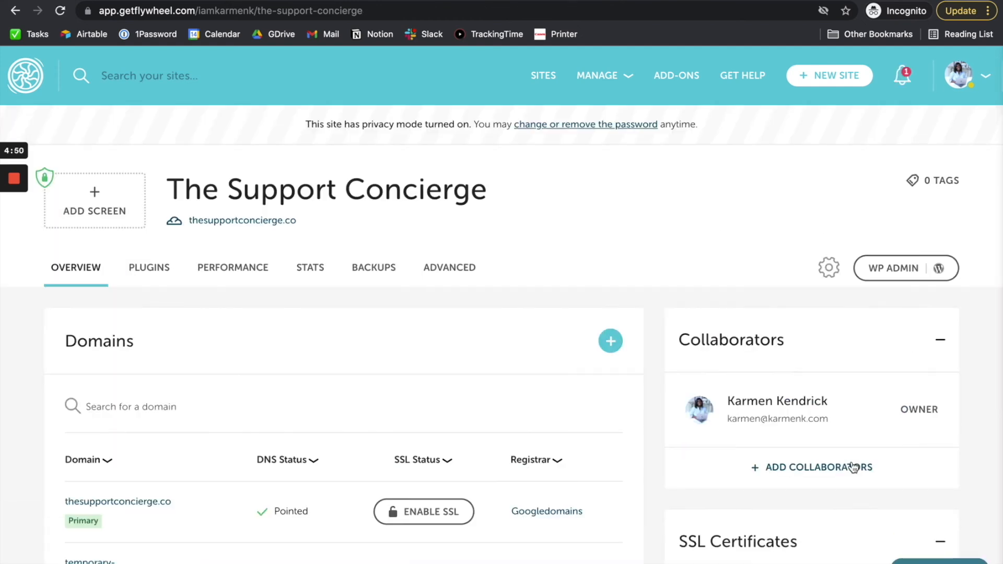
pyautogui.scroll(-2, 368, 443)
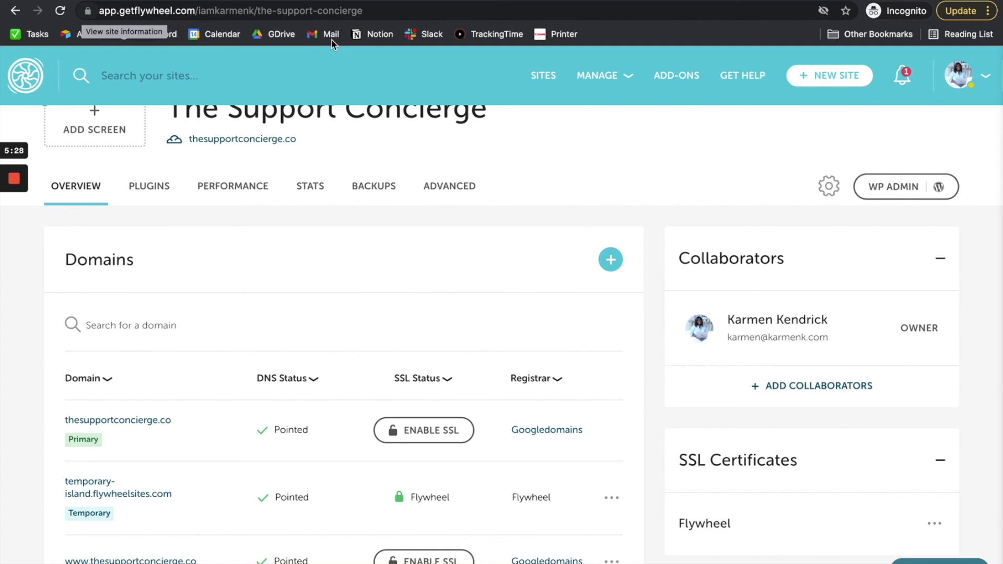
pyautogui.click(431, 438)
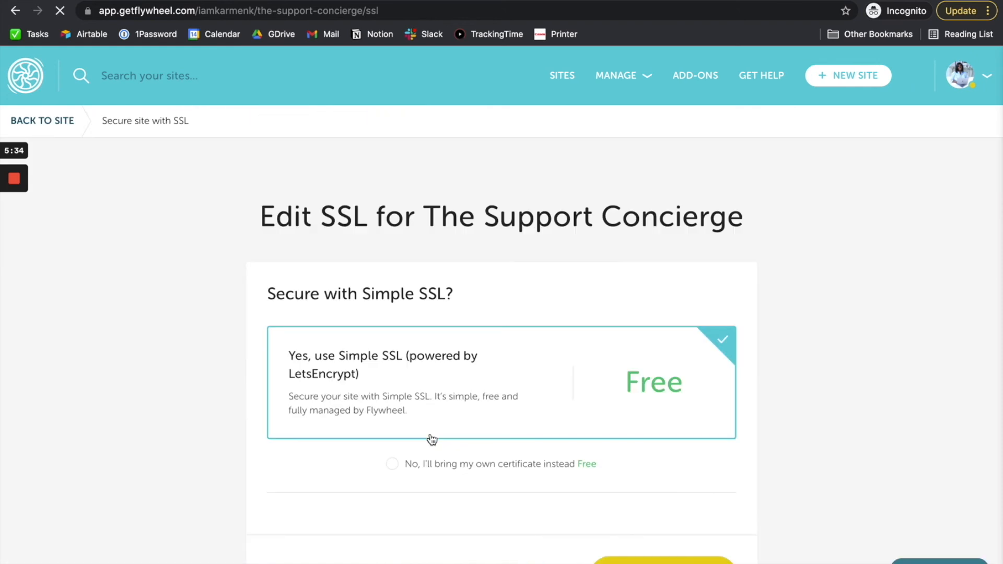
pyautogui.scroll(-1, 416, 426)
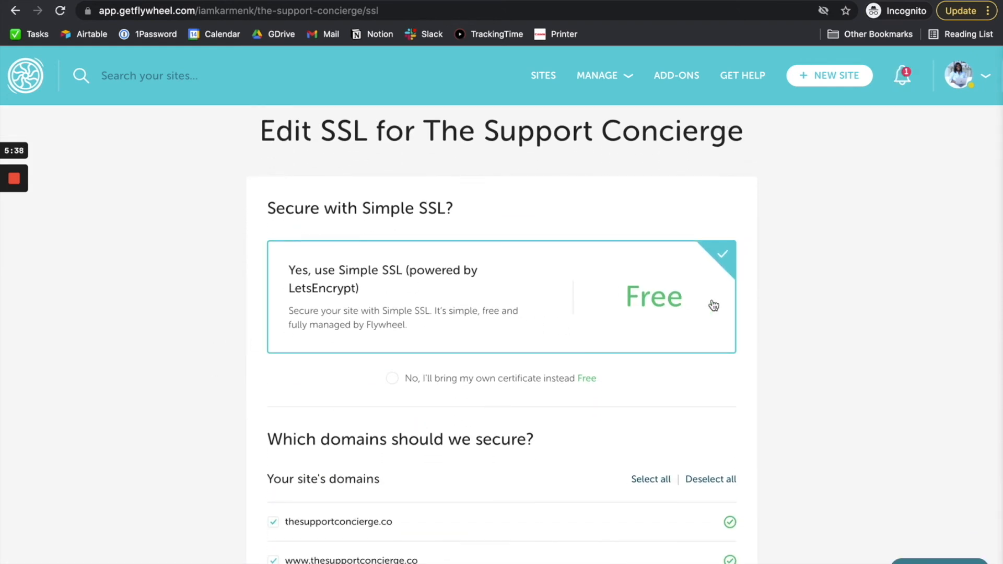
pyautogui.scroll(-4, 437, 369)
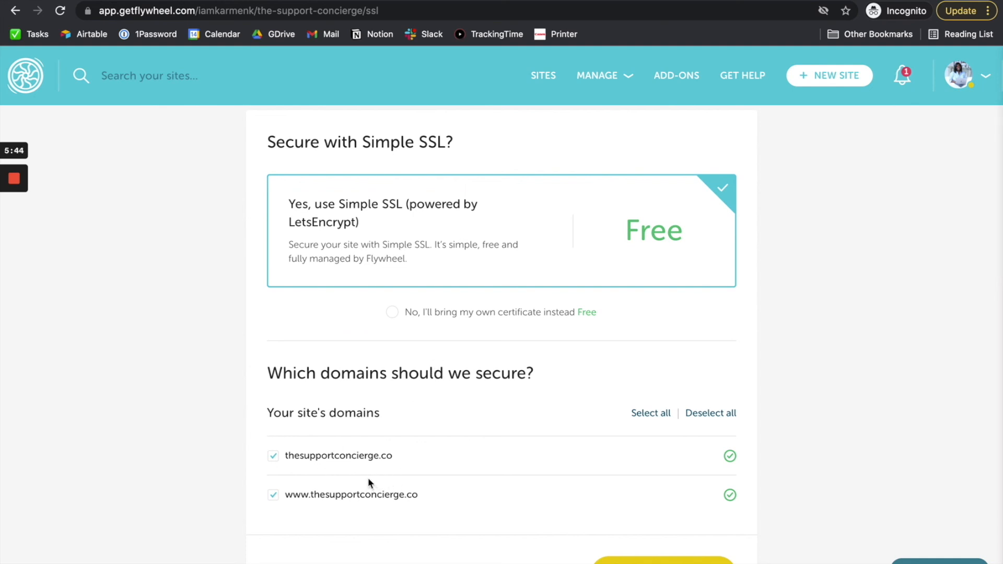
pyautogui.scroll(-4, 335, 468)
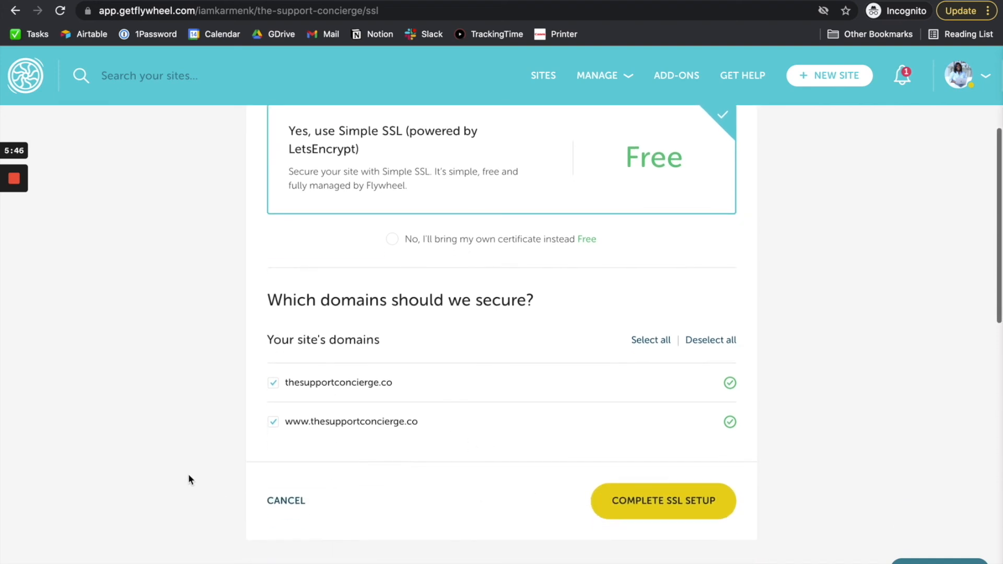
pyautogui.click(690, 509)
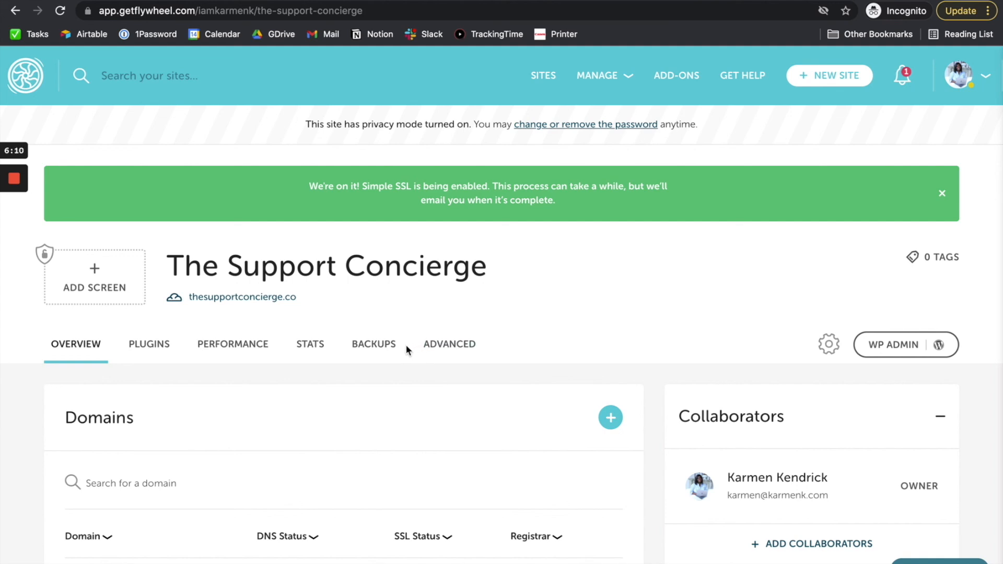
pyautogui.scroll(-2, 534, 369)
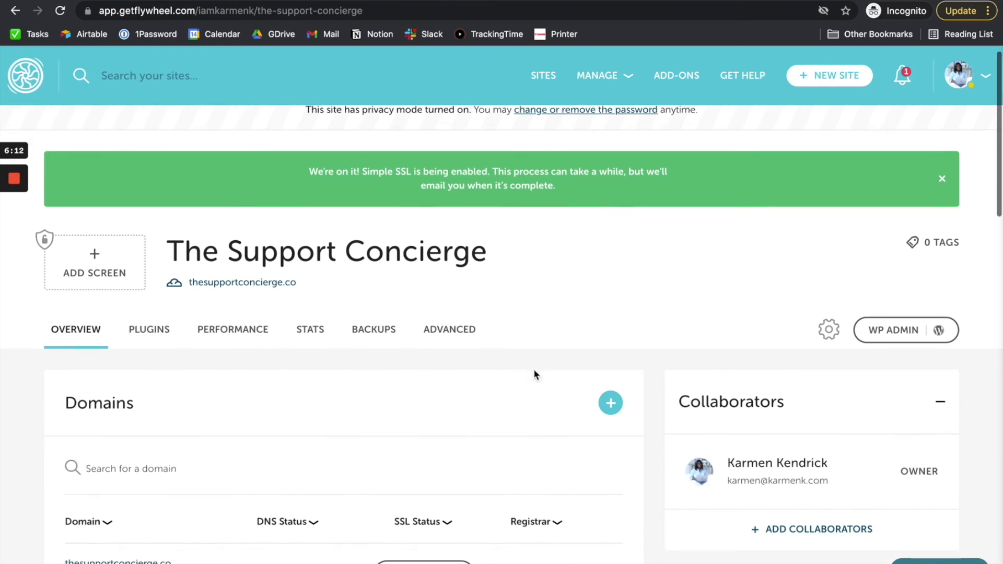